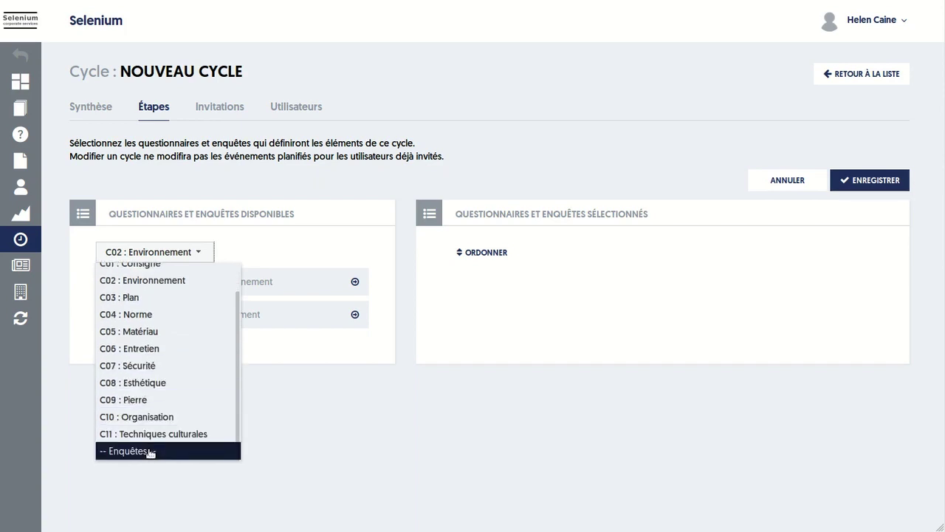
Choose the C02 : Environnement category and add its Entrainement questionnaire to the cycle.
click(115, 280)
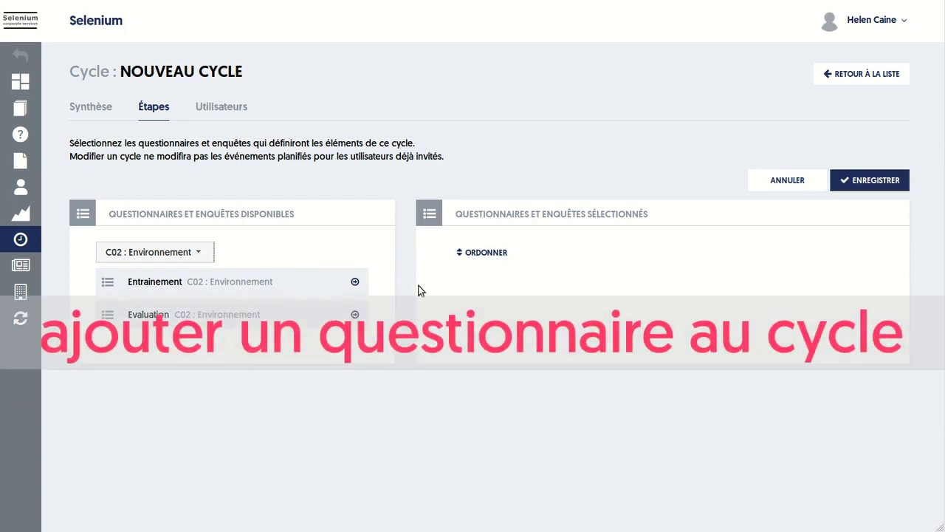
drag(109, 281, 138, 277)
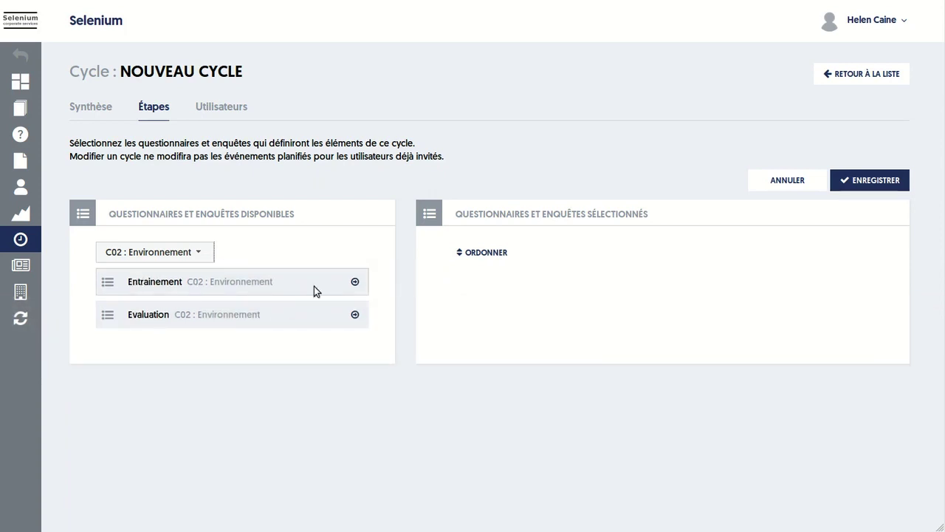
click(355, 282)
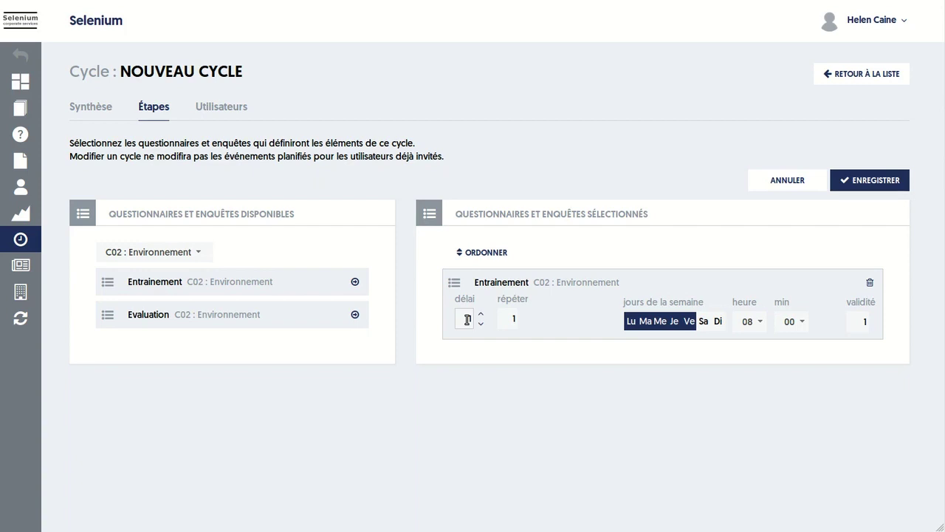
Schedule the Entrainement questionnaire with a délai of 28, 4 repetitions and a période of 7.
click(525, 313)
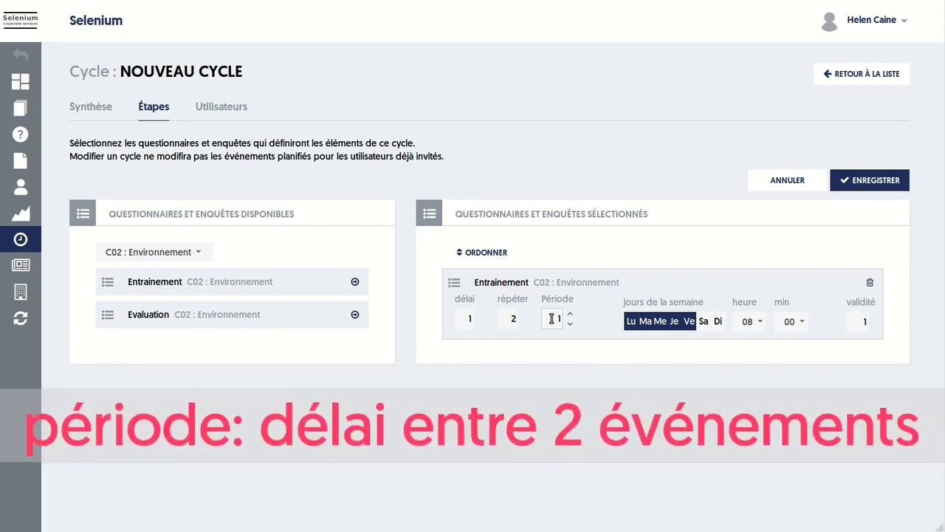
double_click(458, 318)
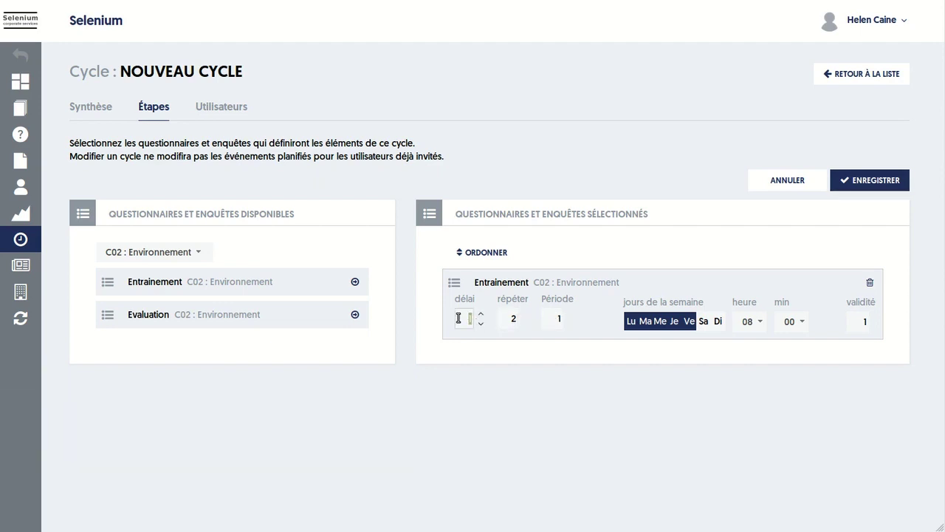
text(28)
key(Tab)
text(4)
key(Tab)
text(7)
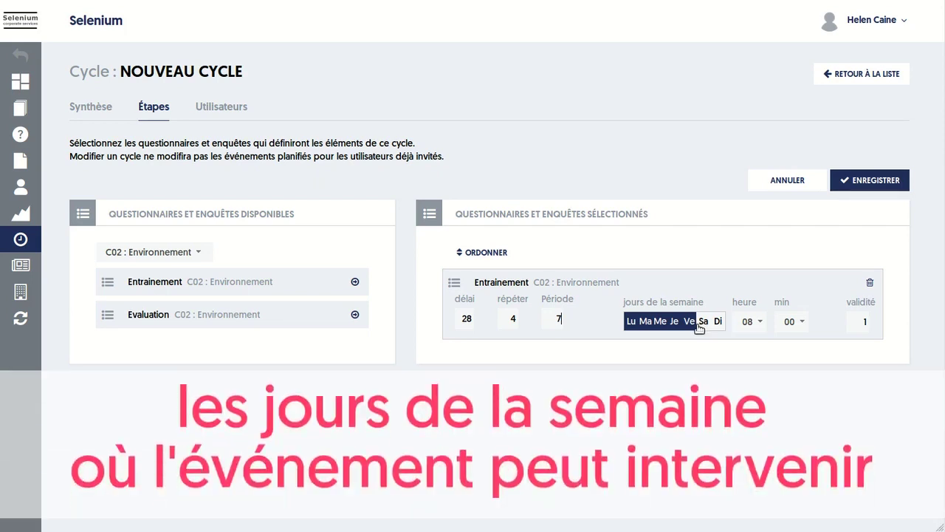
Also allow Saturday and Sunday for the Entrainement questionnaire, keeping its opening hour at 08.
click(703, 322)
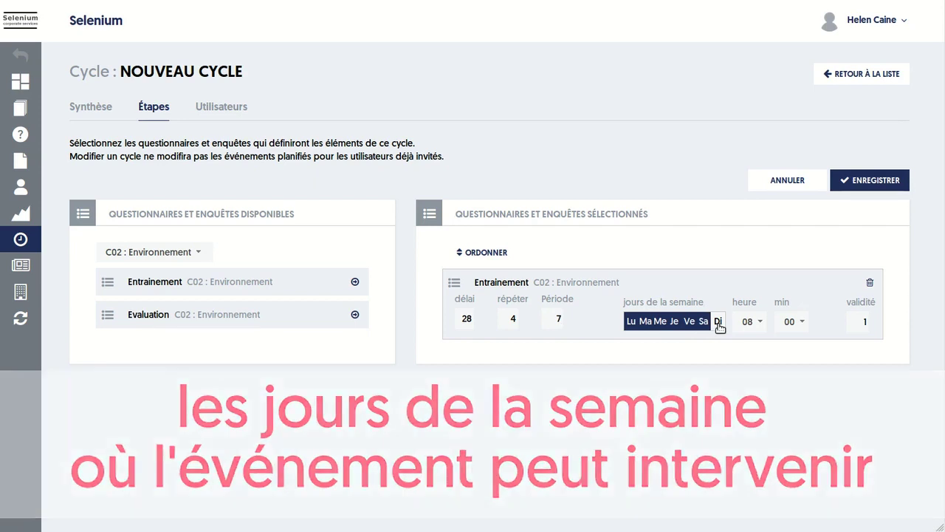
click(718, 322)
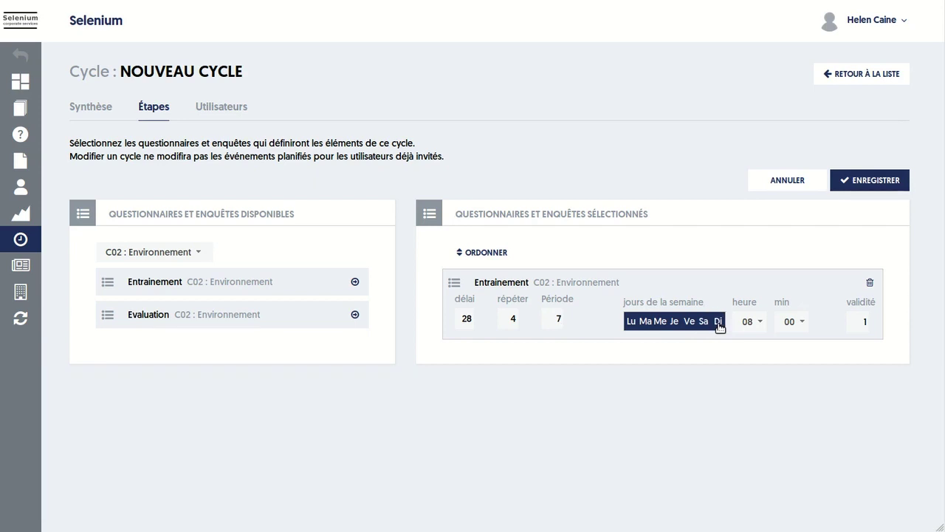
click(747, 323)
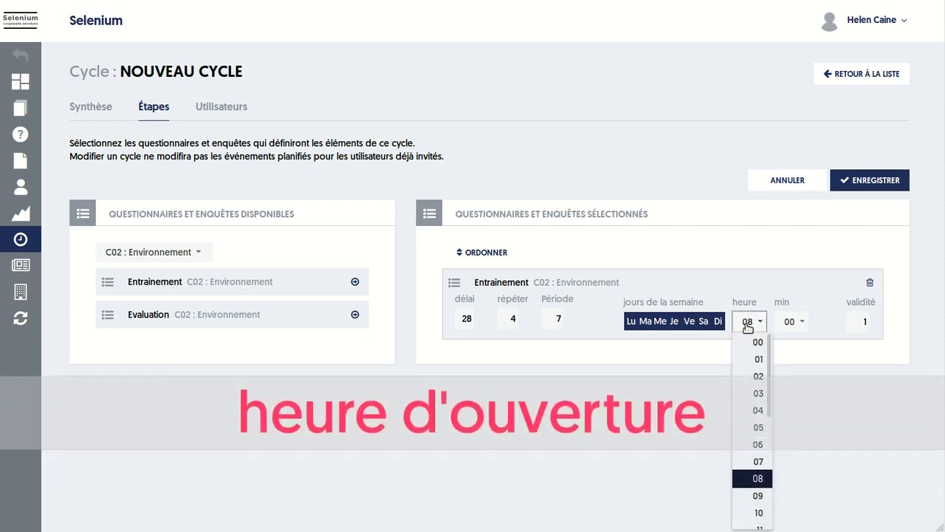
click(747, 325)
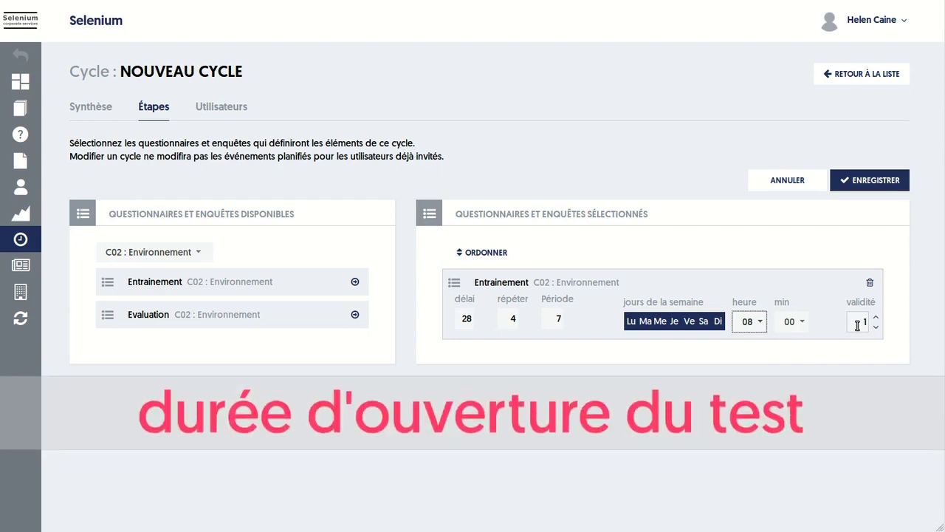
Add the Evaluation questionnaire with a délai of 30, Saturday and Sunday also allowed, and a validité of 3.
click(355, 315)
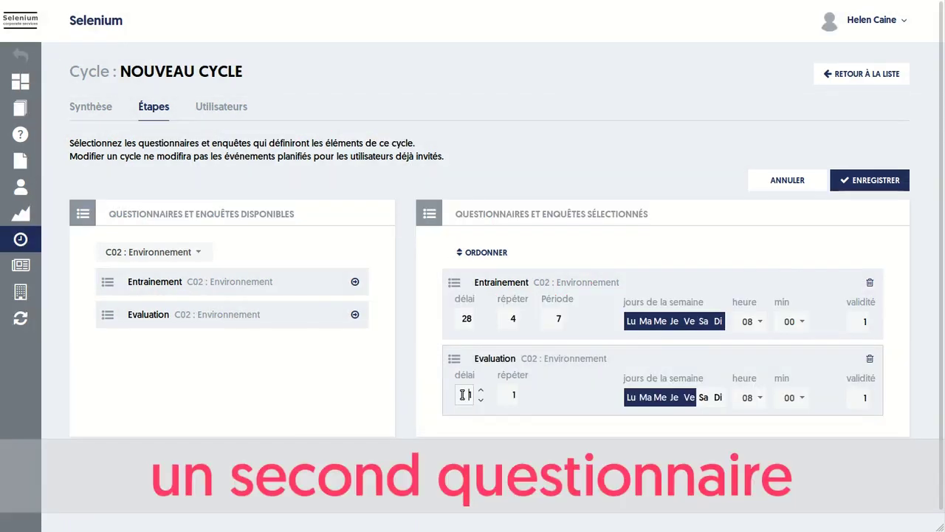
text(30)
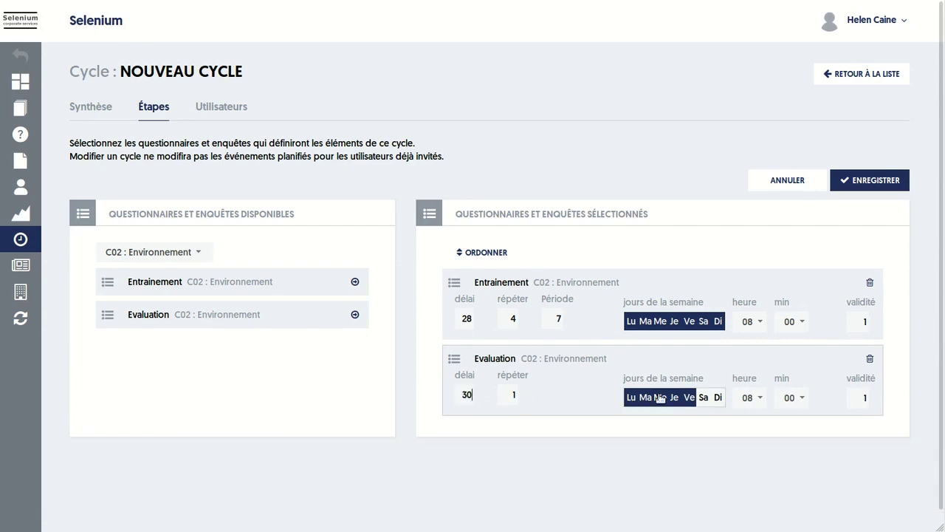
click(704, 398)
click(717, 397)
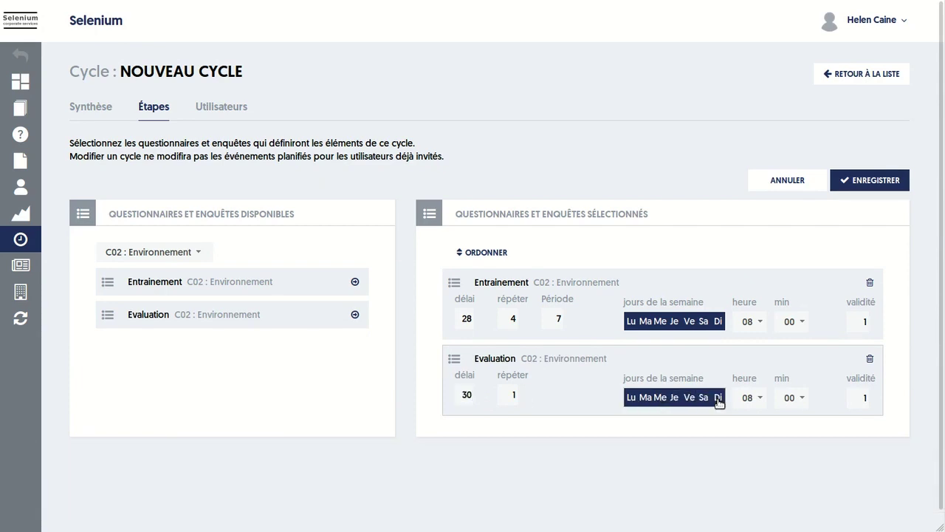
click(858, 397)
text(3)
Choose the Enquêtes category and add the Enquête de satisfaction survey to the cycle.
click(181, 252)
scroll(148, 369, down, 1)
click(152, 452)
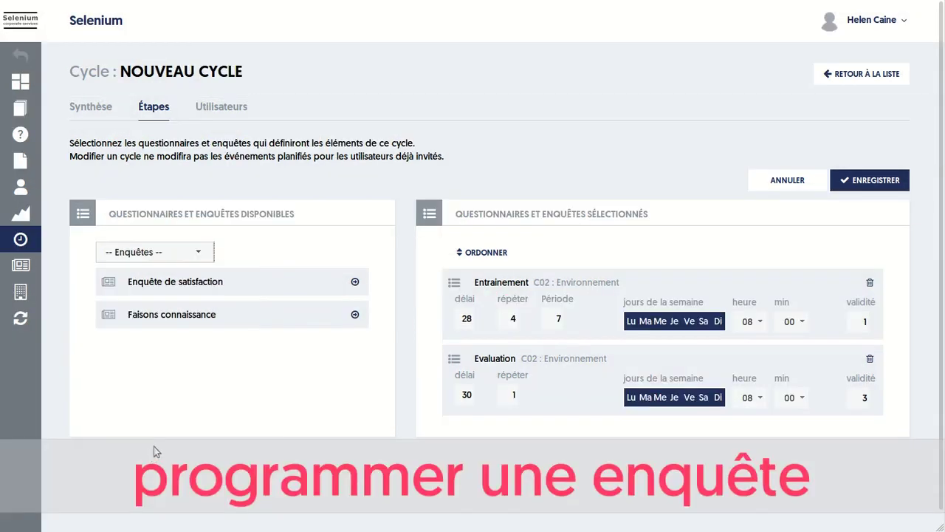
click(355, 283)
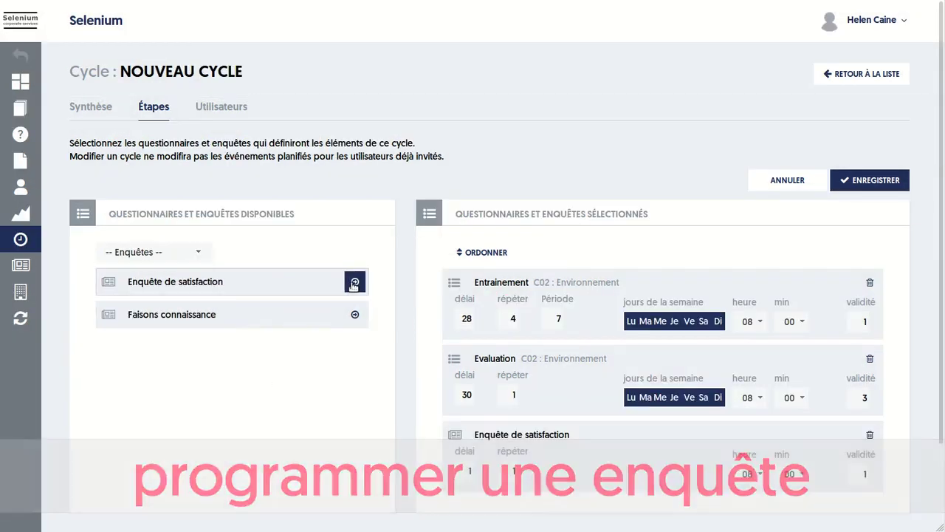
Set the satisfaction survey's délai to 60 and its repetitions to 3, and save the cycle's stages.
click(462, 469)
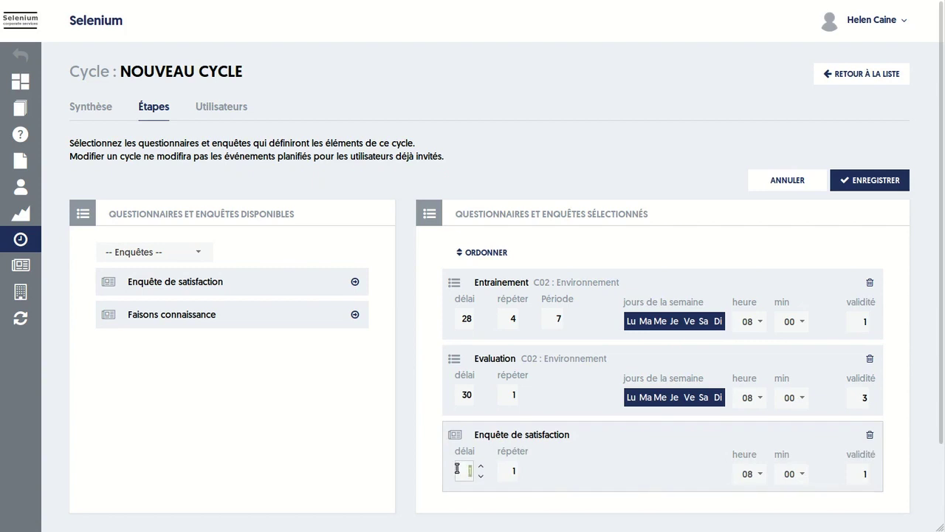
text(60)
click(514, 470)
click(527, 466)
click(528, 466)
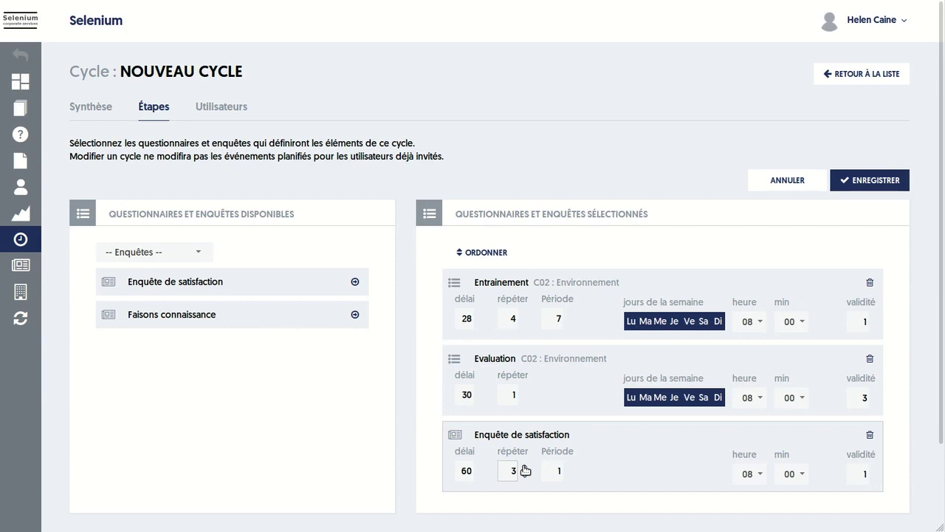
click(842, 183)
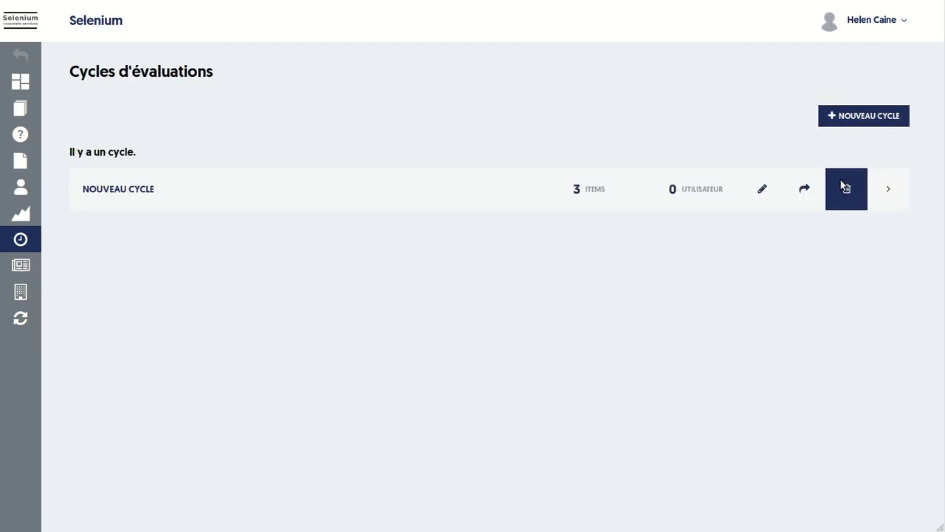
Open NOUVEAU CYCLE and review its summary of questionnaires and surveys and the simulation of scheduled stages.
click(141, 194)
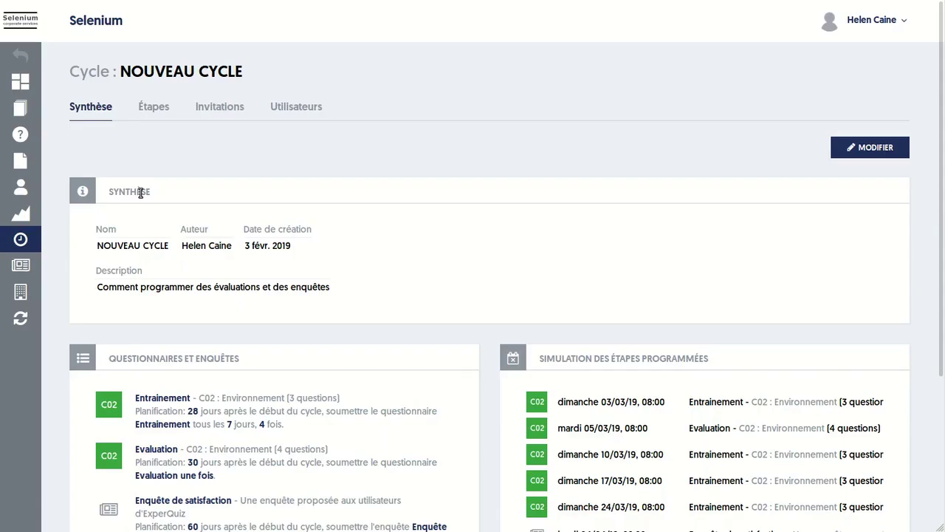
scroll(141, 193, down, 3)
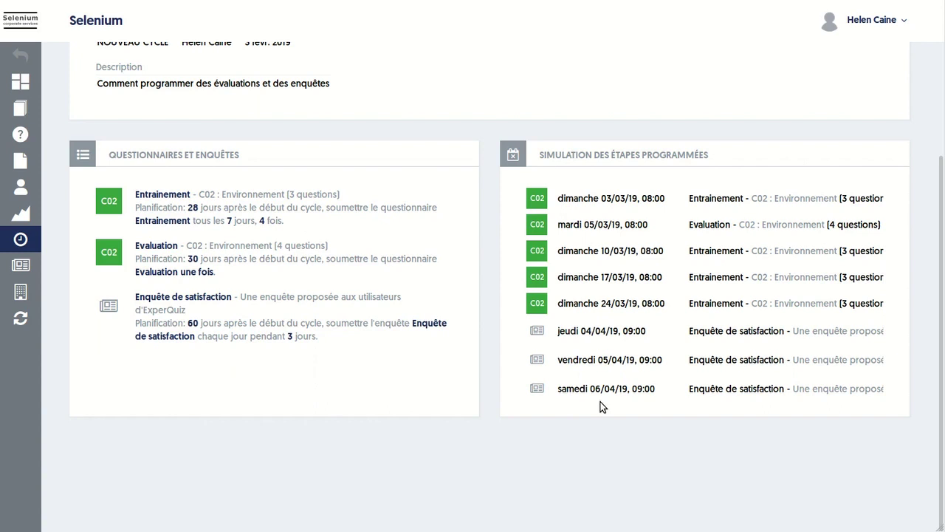
scroll(600, 401, up, 3)
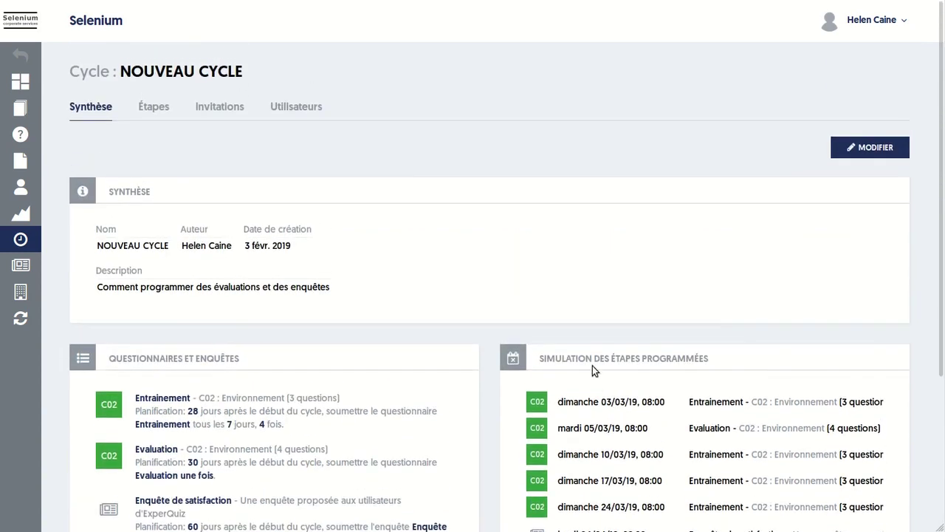
Select the three collaborators listed directly after ADMIN as participants and send them the cycle invitation.
click(224, 115)
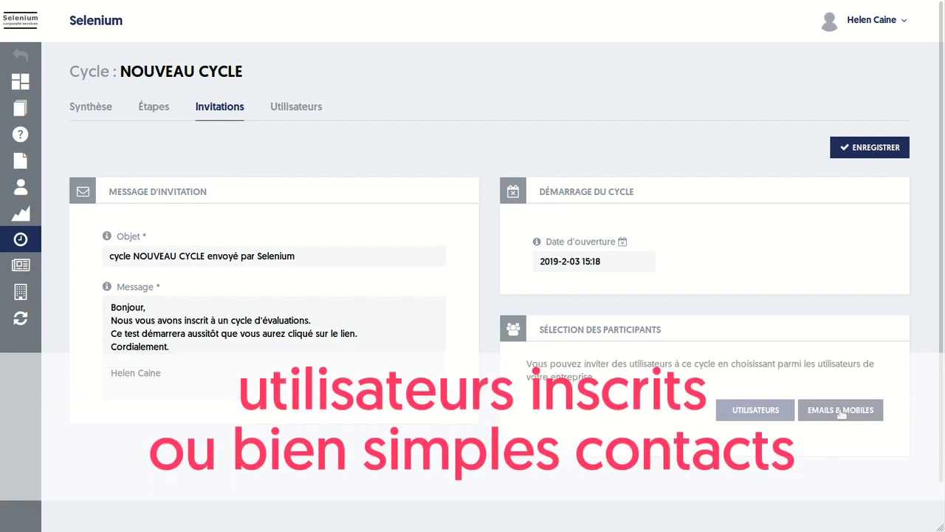
click(749, 415)
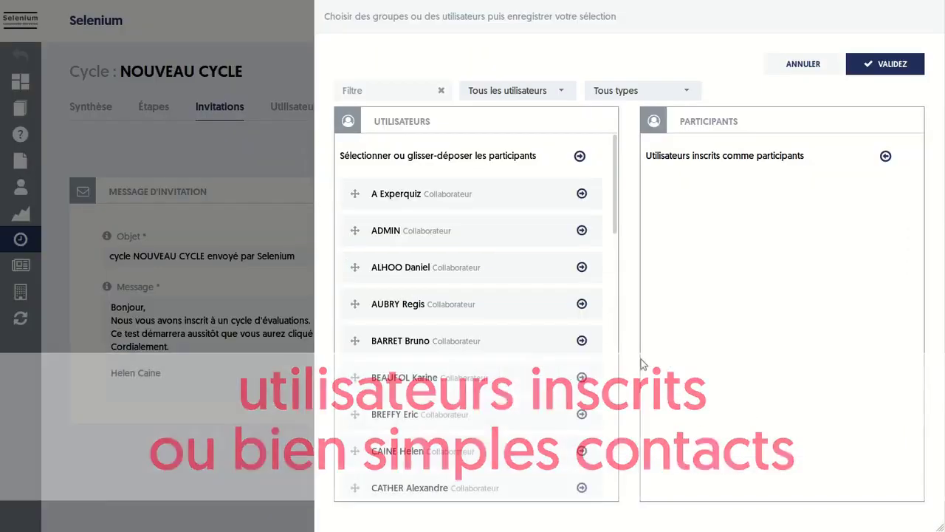
click(582, 267)
click(581, 267)
click(581, 267)
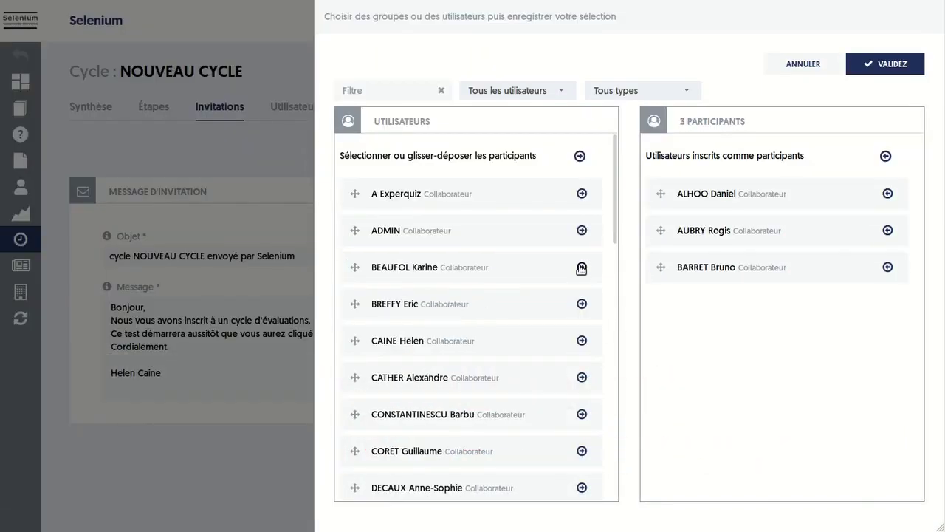
click(886, 64)
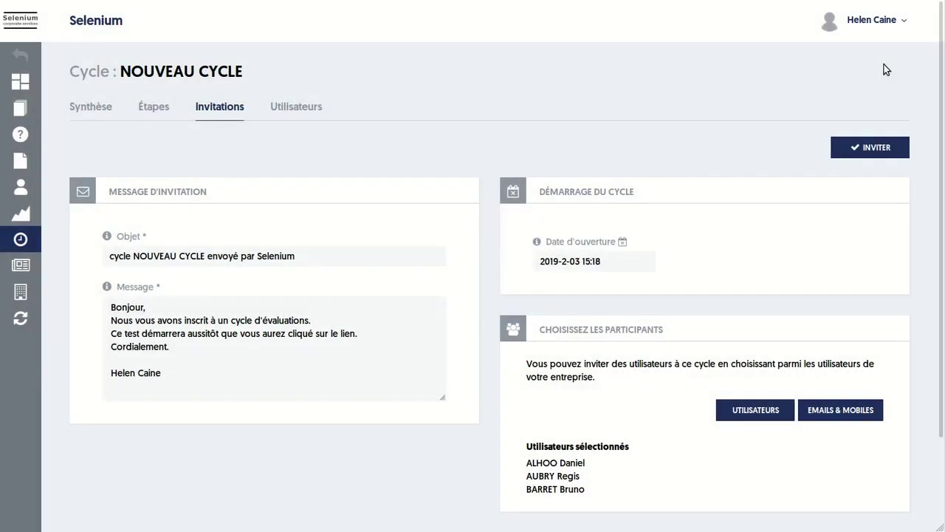
click(875, 147)
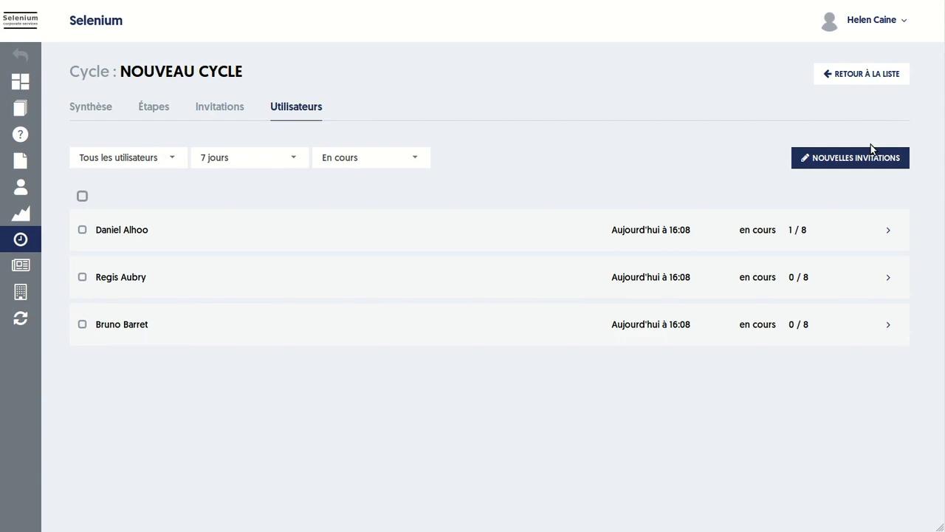
Expand the first invited participant's progress and open the detailed results of their completed Entrainement test.
click(154, 164)
click(154, 163)
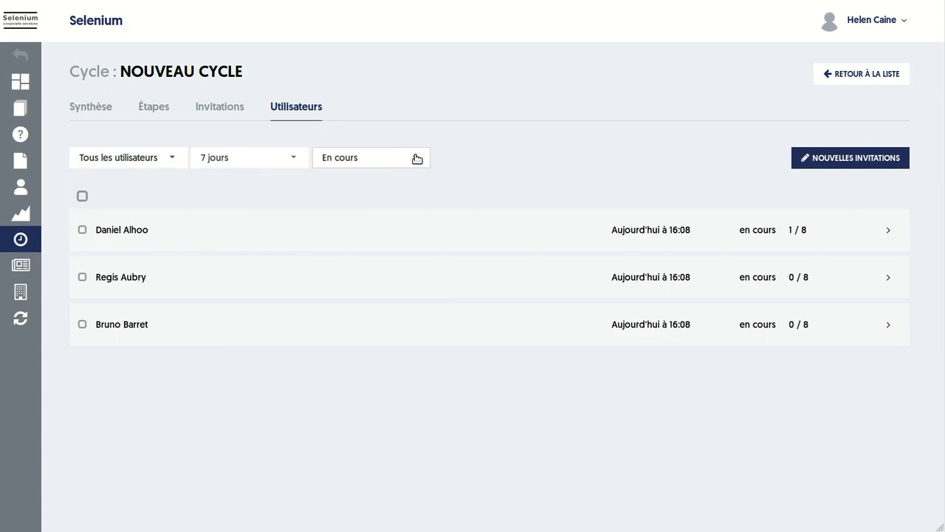
click(886, 233)
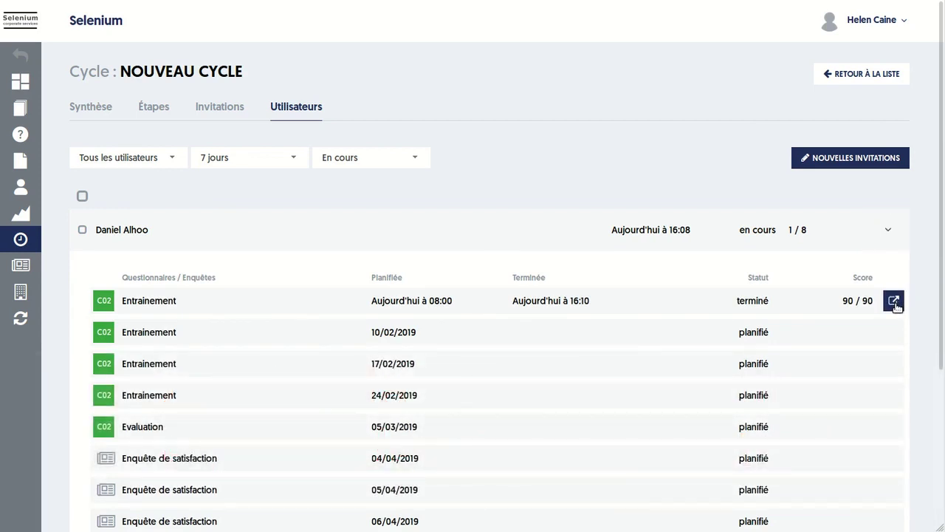
click(894, 301)
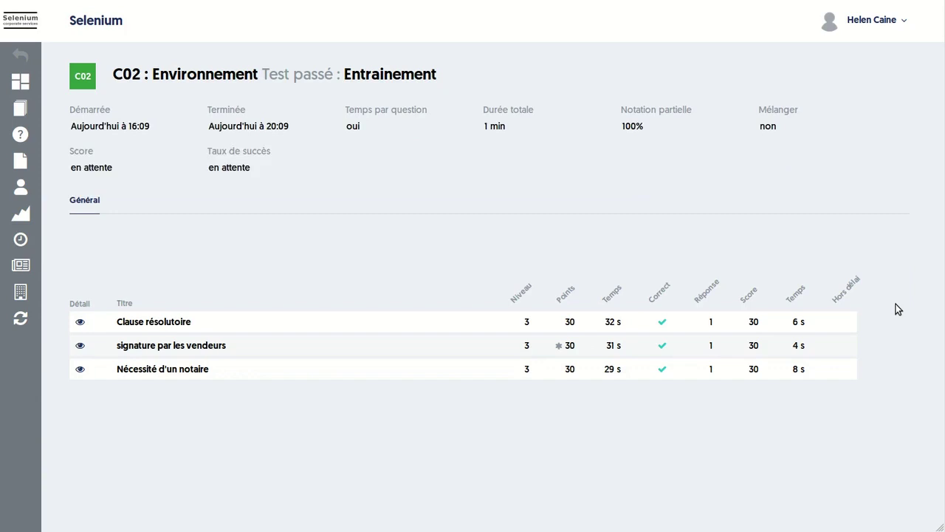